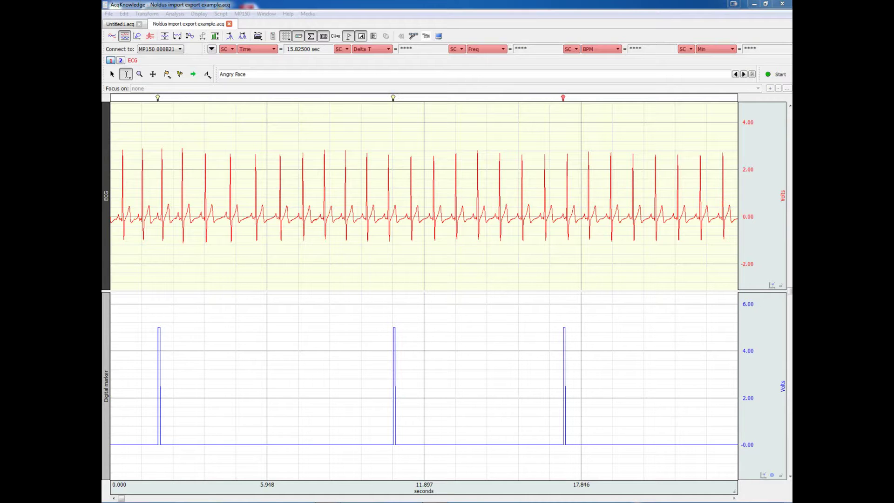
Step: Inspect the labels of the three event markers above the ECG waveform one after another
{"action": "left_click", "coordinate": [527, 324]}
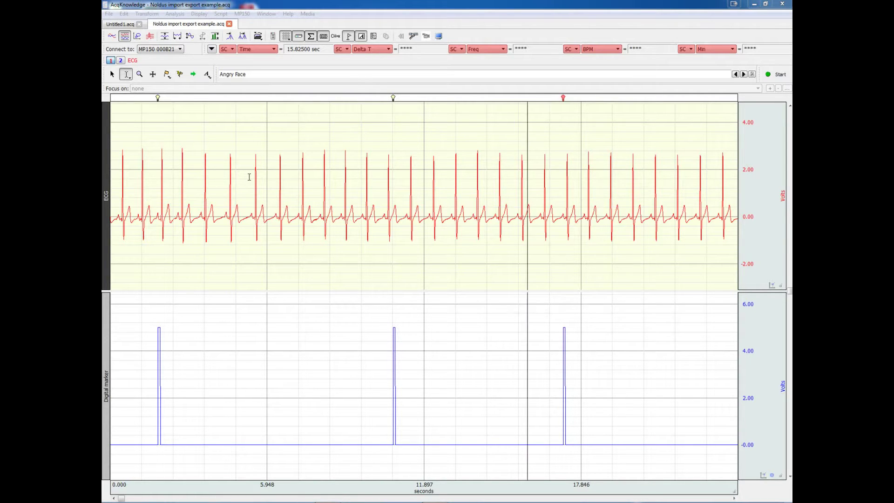
{"action": "left_click", "coordinate": [158, 98]}
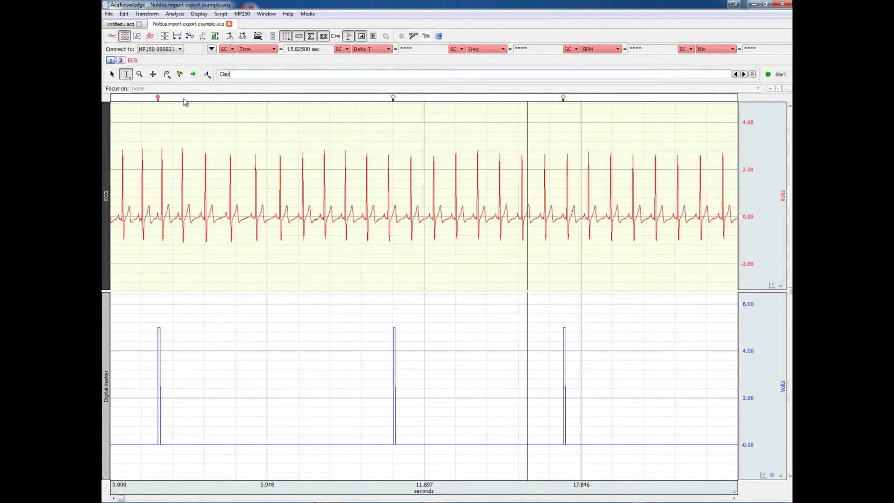
{"action": "left_click", "coordinate": [394, 99]}
{"action": "left_click", "coordinate": [158, 98]}
{"action": "left_click", "coordinate": [393, 99]}
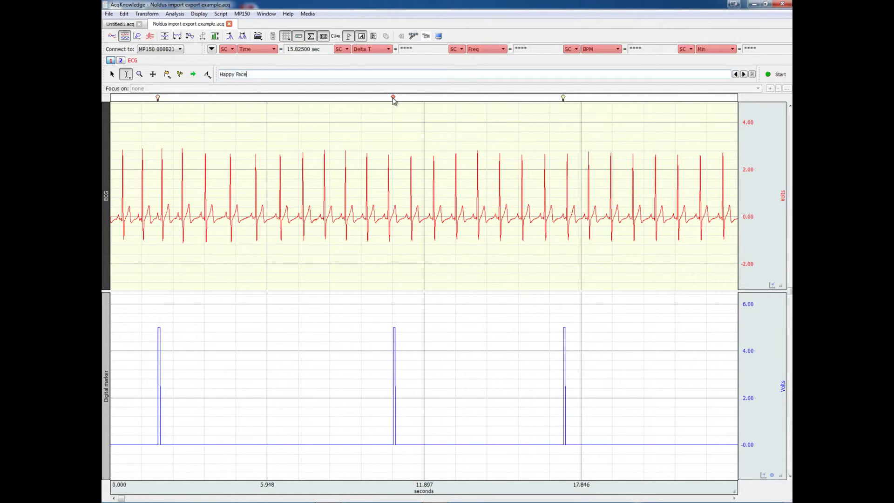
{"action": "left_click", "coordinate": [563, 98]}
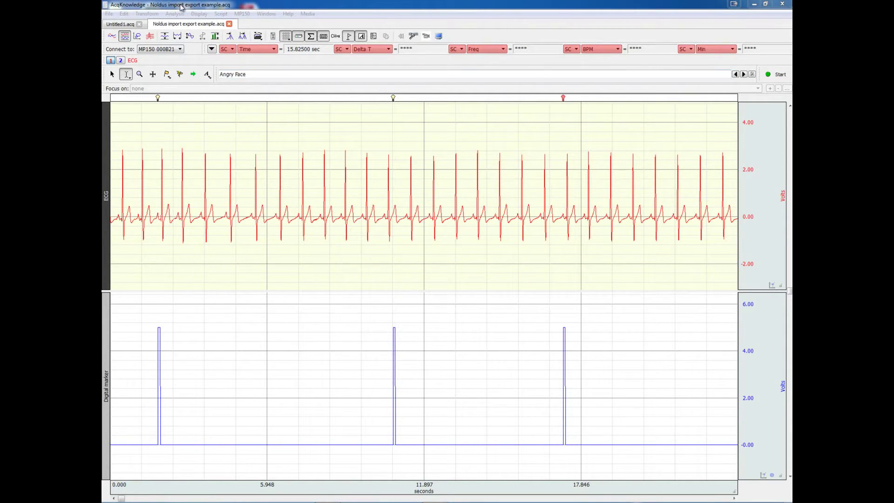
Step: Export events to Noldus Observer XT, limiting the export to events of type Stimulus Delivery
{"action": "left_click", "coordinate": [205, 5]}
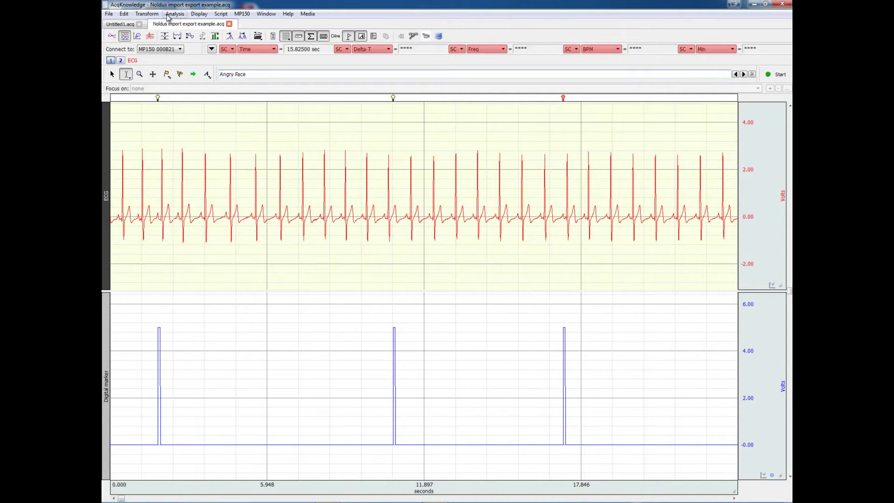
{"action": "left_click", "coordinate": [173, 14]}
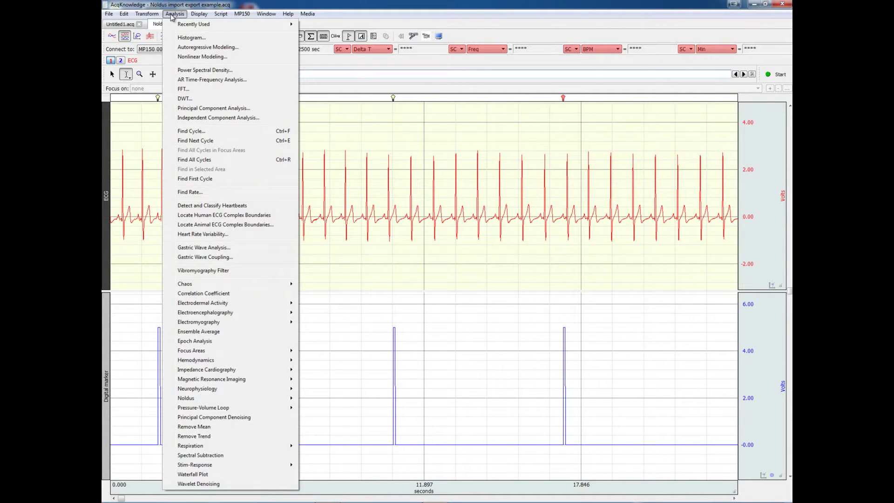
{"action": "mouse_move", "coordinate": [259, 400]}
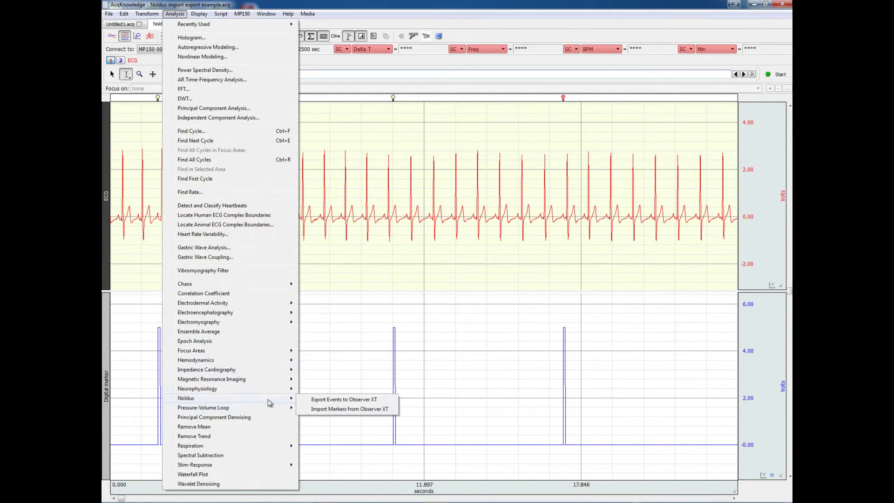
{"action": "left_click", "coordinate": [341, 401]}
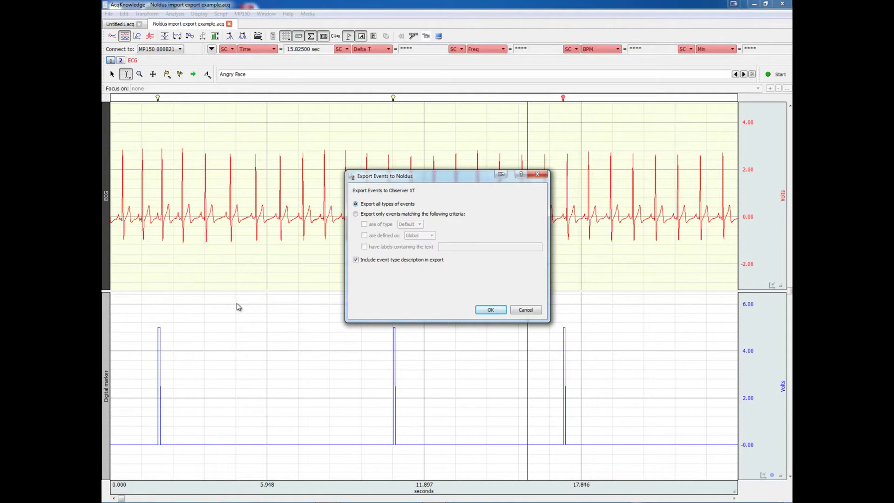
{"action": "left_click", "coordinate": [355, 214]}
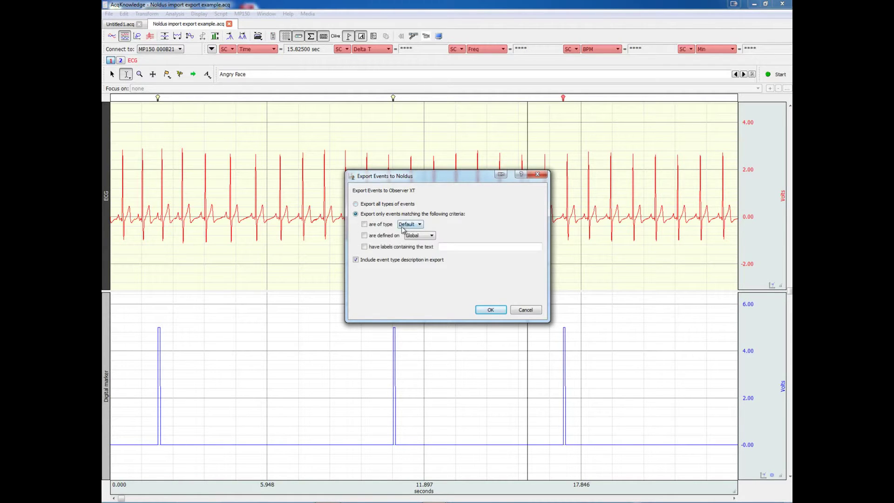
{"action": "left_click", "coordinate": [364, 224]}
{"action": "left_click", "coordinate": [410, 224]}
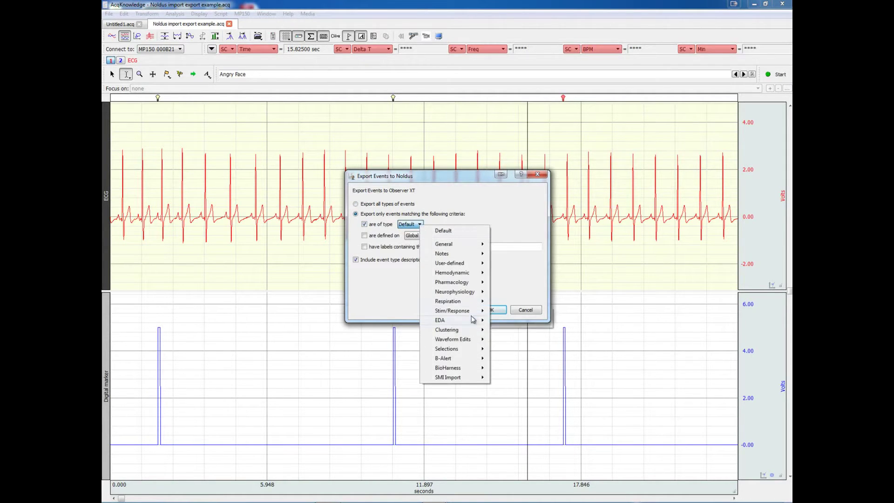
{"action": "mouse_move", "coordinate": [475, 311]}
{"action": "left_click", "coordinate": [514, 311]}
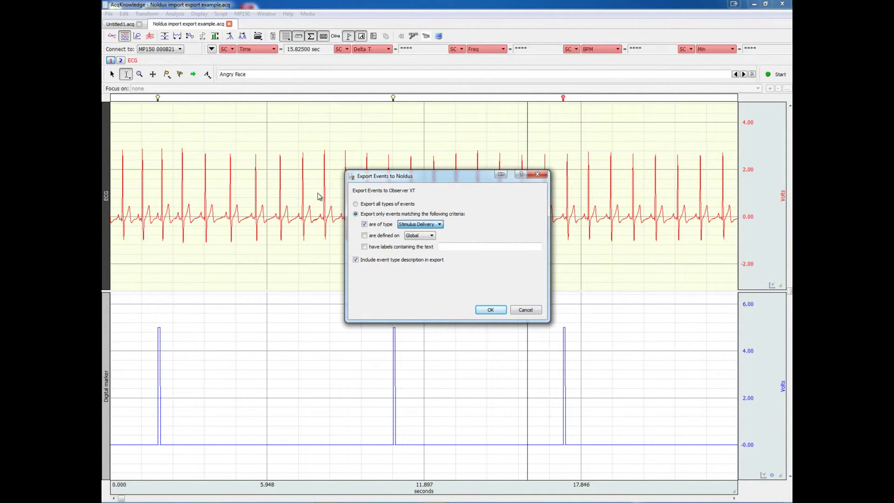
{"action": "left_click", "coordinate": [489, 310]}
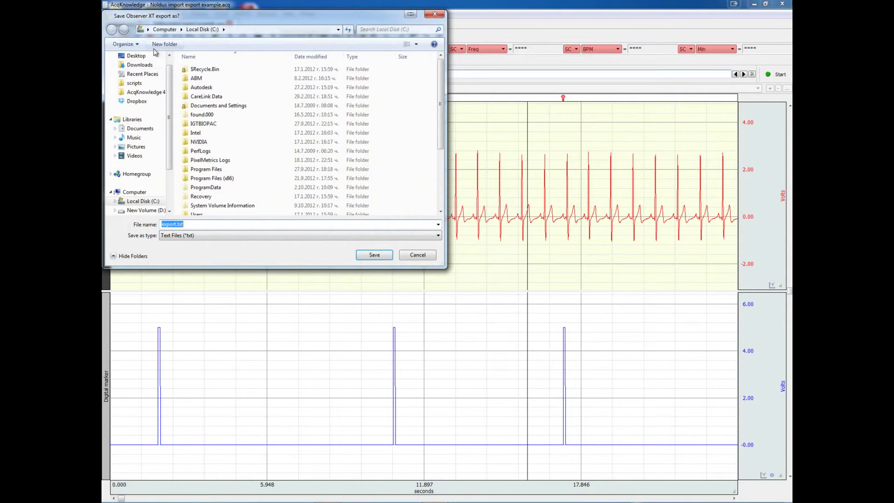
Step: Save the export as export.txt in AcqKnowledge 4.3.0's Transformations/Noldus folder, overwriting the existing file, and close its Notepad view
{"action": "left_click", "coordinate": [146, 92]}
{"action": "left_click", "coordinate": [213, 30]}
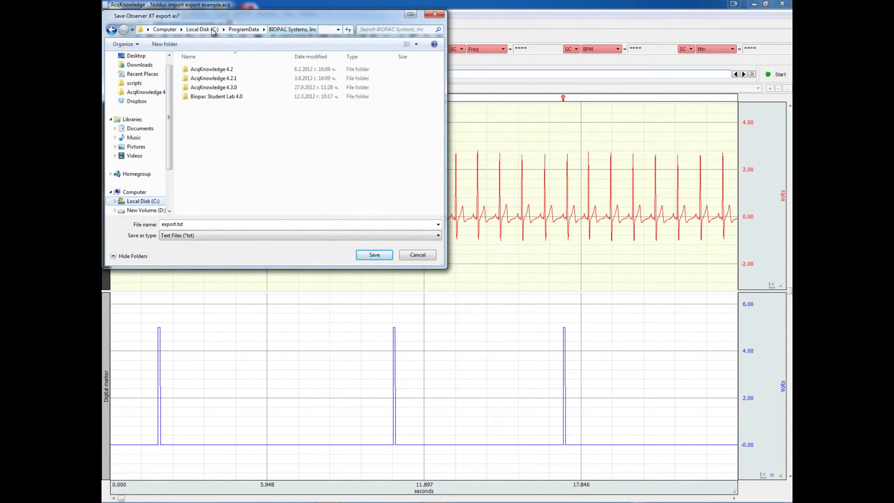
{"action": "double_click", "coordinate": [214, 87]}
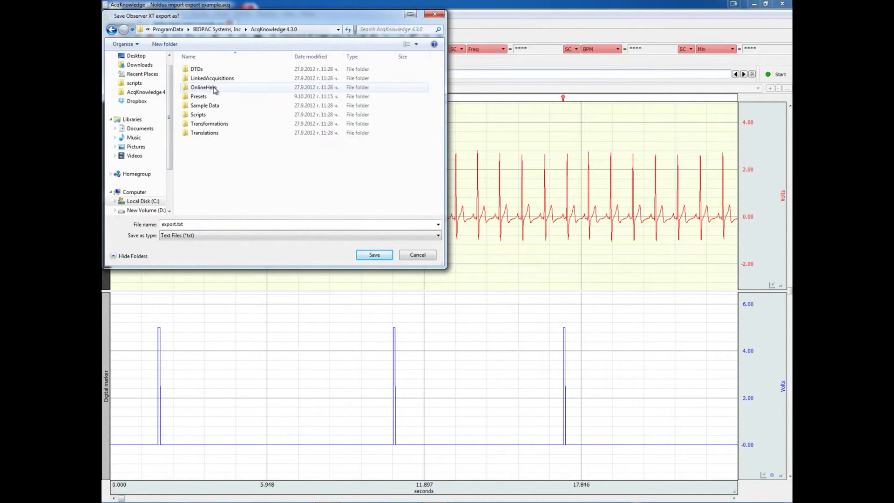
{"action": "double_click", "coordinate": [209, 124]}
{"action": "double_click", "coordinate": [199, 152]}
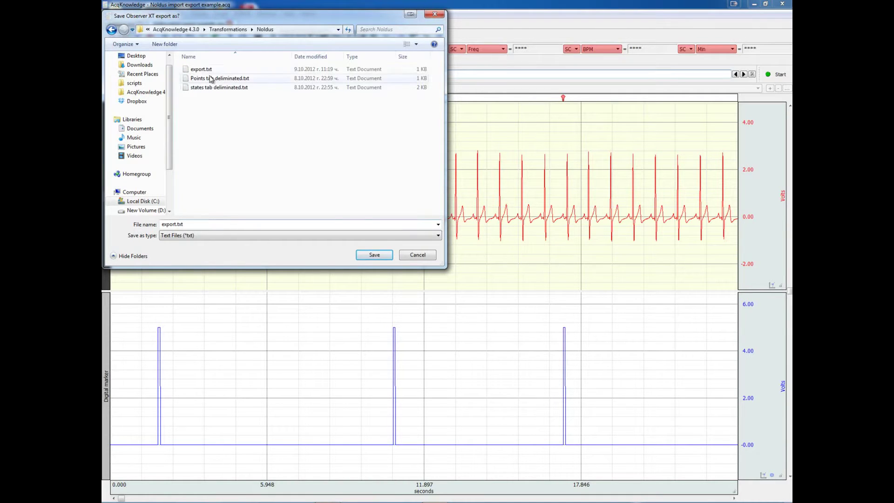
{"action": "left_click", "coordinate": [200, 69]}
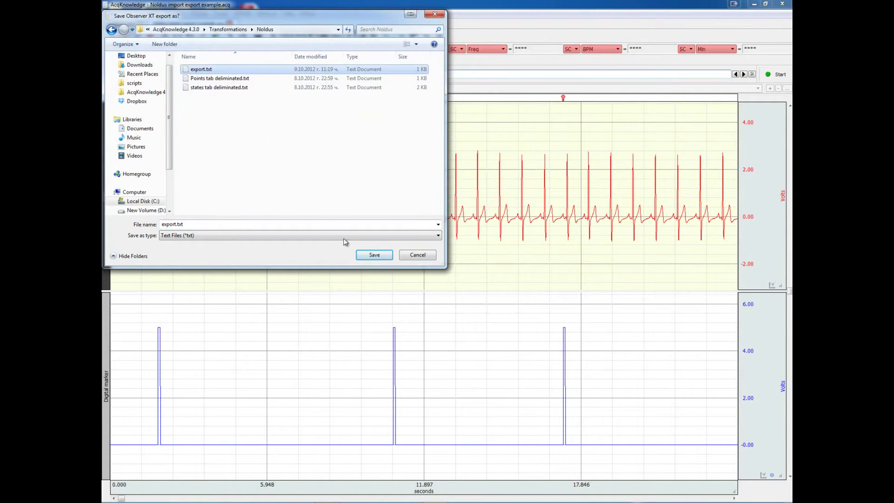
{"action": "left_click", "coordinate": [375, 256]}
{"action": "left_click", "coordinate": [473, 258]}
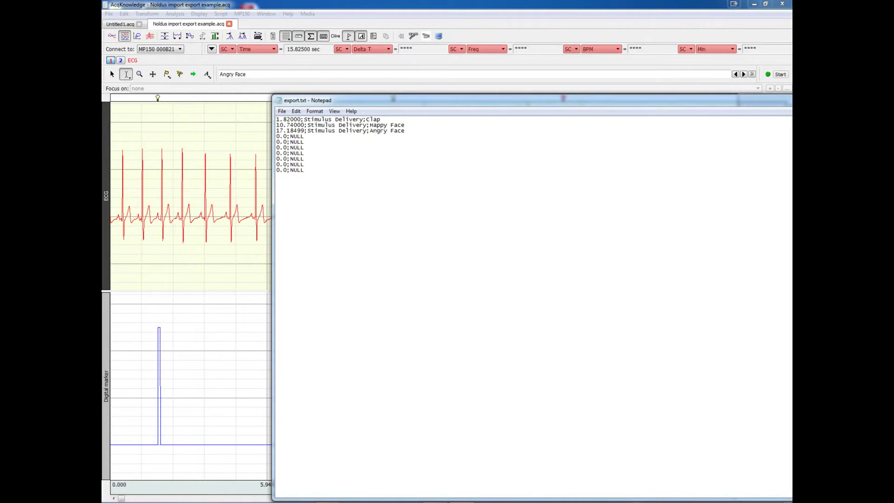
{"action": "key", "text": "alt+F4"}
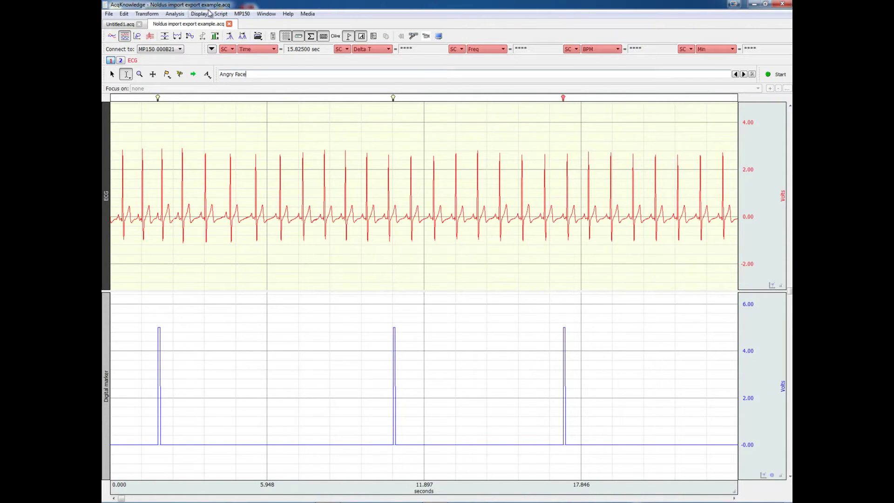
Step: Import Noldus Observer XT markers from the file "states tab deliminated.txt" into the recording
{"action": "left_click", "coordinate": [176, 14]}
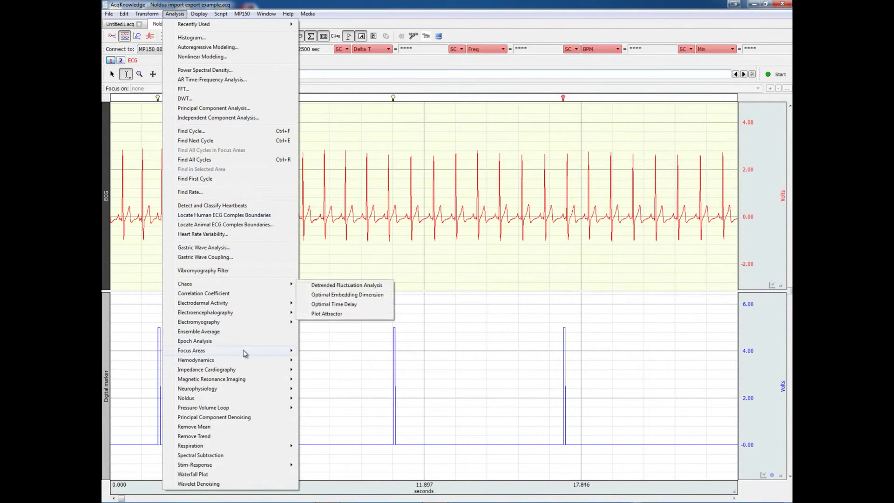
{"action": "mouse_move", "coordinate": [245, 400]}
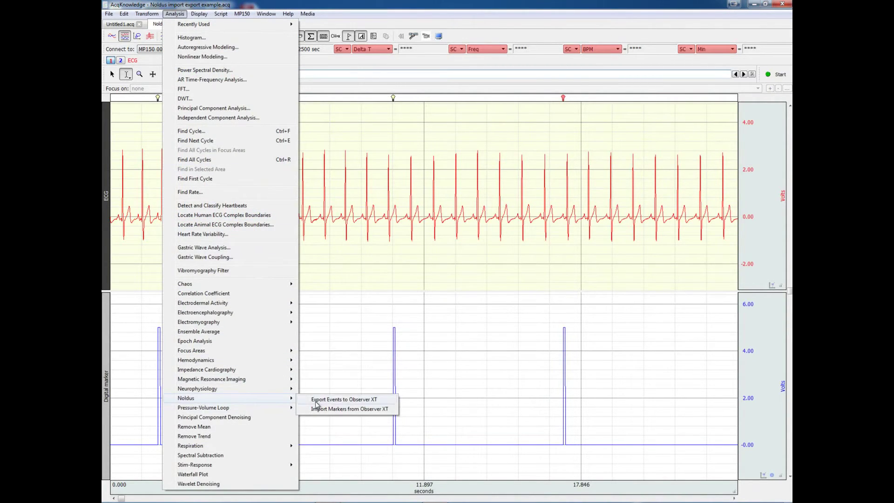
{"action": "left_click", "coordinate": [347, 409]}
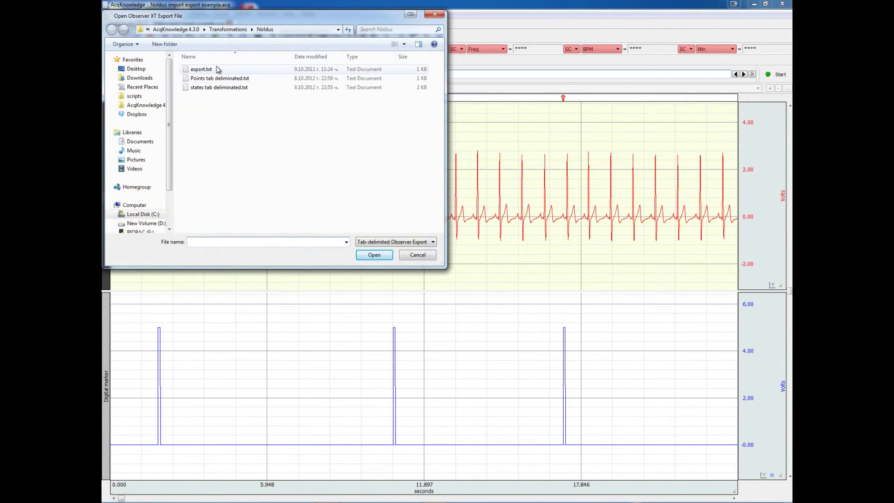
{"action": "left_click", "coordinate": [202, 88]}
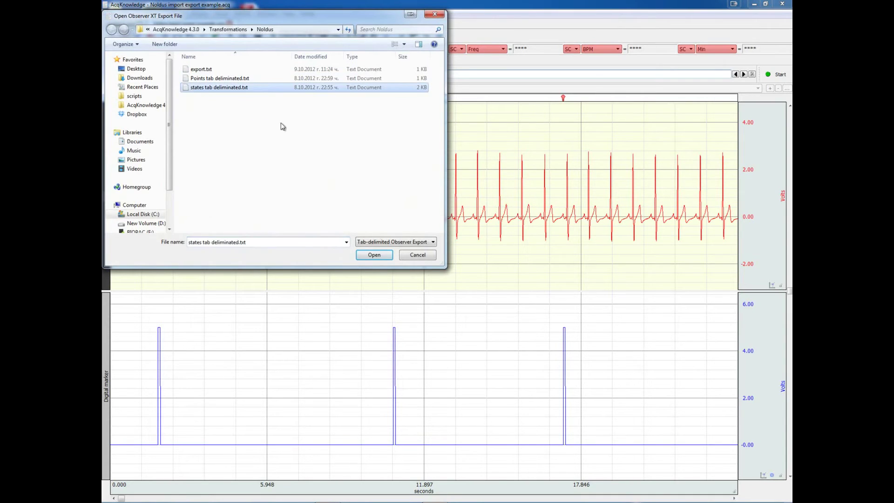
{"action": "left_click", "coordinate": [375, 256]}
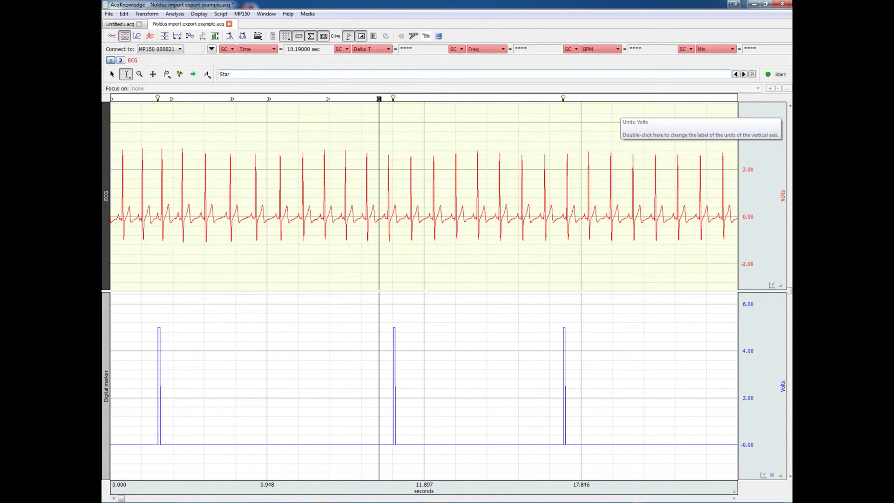
Step: Switch to "states tab deliminated.txt" in Notepad, examine its relative times and state start/stop entries, and return to AcqKnowledge
{"action": "key", "text": "alt+Tab"}
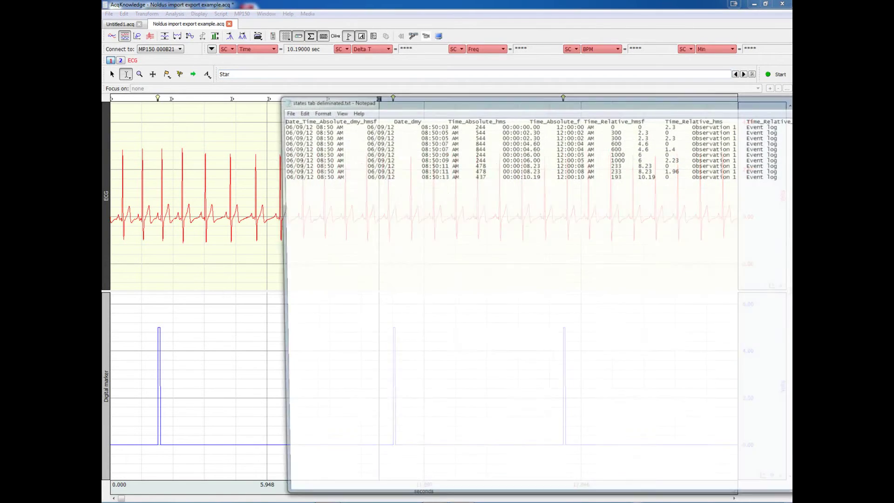
{"action": "left_click_drag", "start_coordinate": [489, 103], "coordinate": [201, 137]}
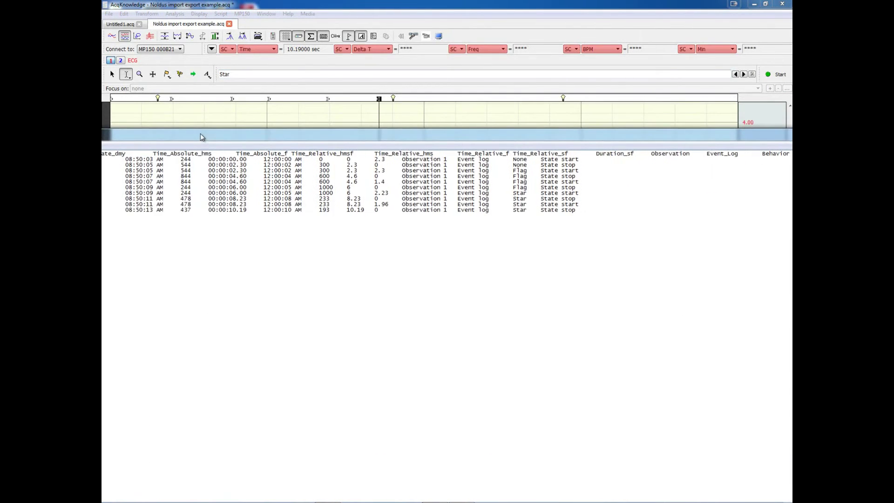
{"action": "left_click_drag", "start_coordinate": [542, 160], "coordinate": [582, 160]}
{"action": "left_click", "coordinate": [536, 162]}
{"action": "left_click_drag", "start_coordinate": [350, 161], "coordinate": [353, 209]}
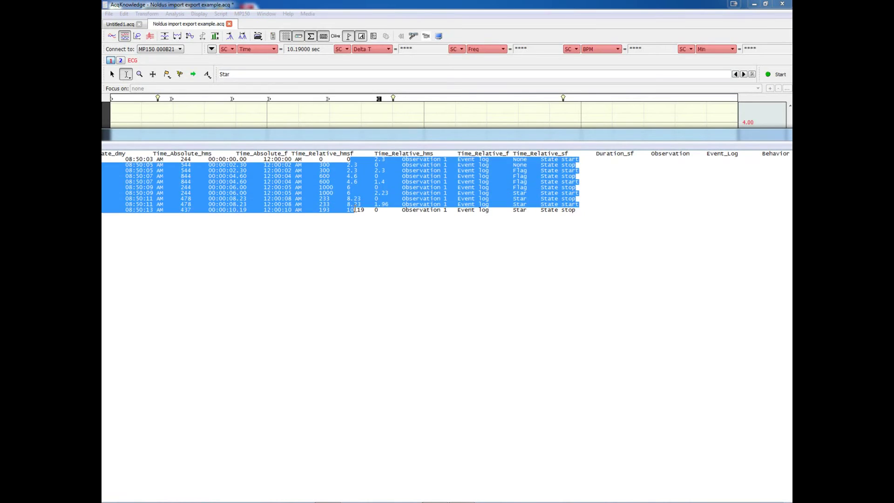
{"action": "left_click", "coordinate": [355, 183]}
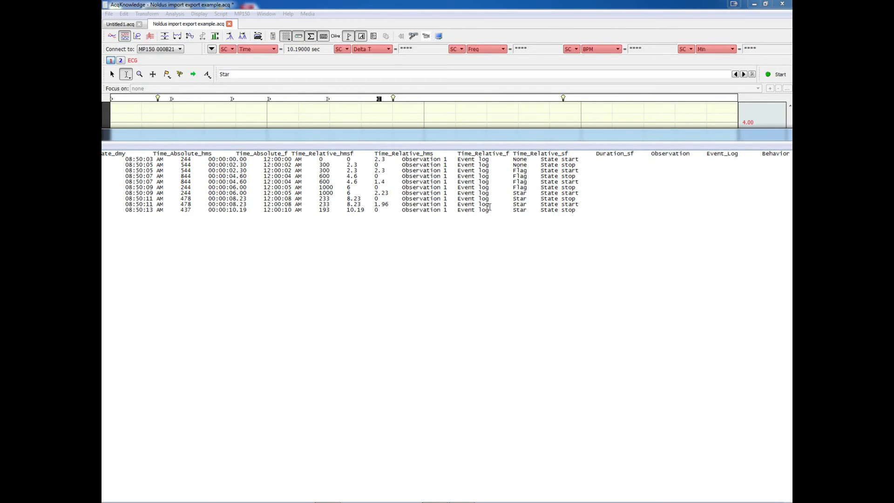
{"action": "left_click_drag", "start_coordinate": [627, 142], "coordinate": [676, 182]}
{"action": "left_click", "coordinate": [682, 170]}
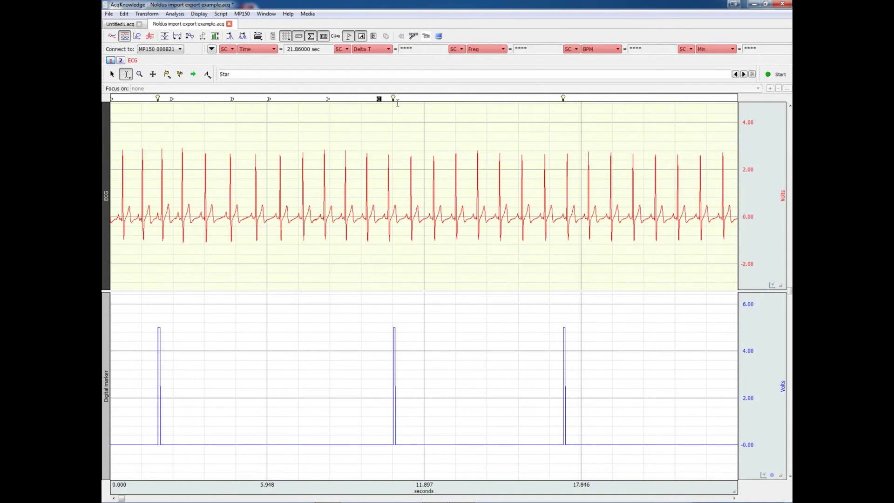
Step: Review the imported markers in the event list, checking the Flag events at 2.300 and 4.600 sec with the Events column widened
{"action": "mouse_move", "coordinate": [380, 103]}
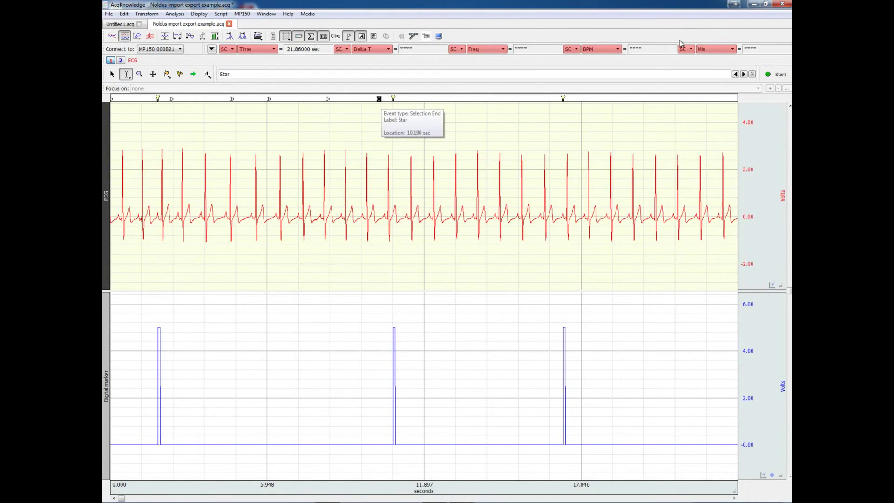
{"action": "left_click", "coordinate": [752, 75]}
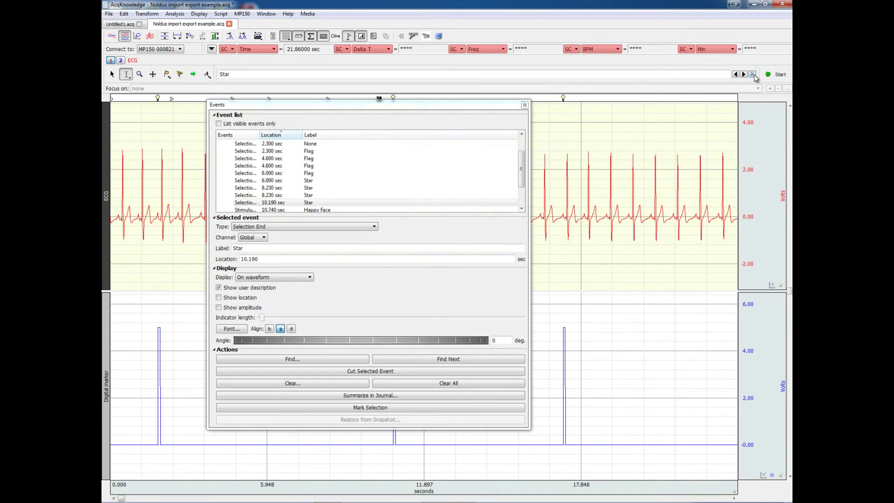
{"action": "left_click", "coordinate": [310, 151]}
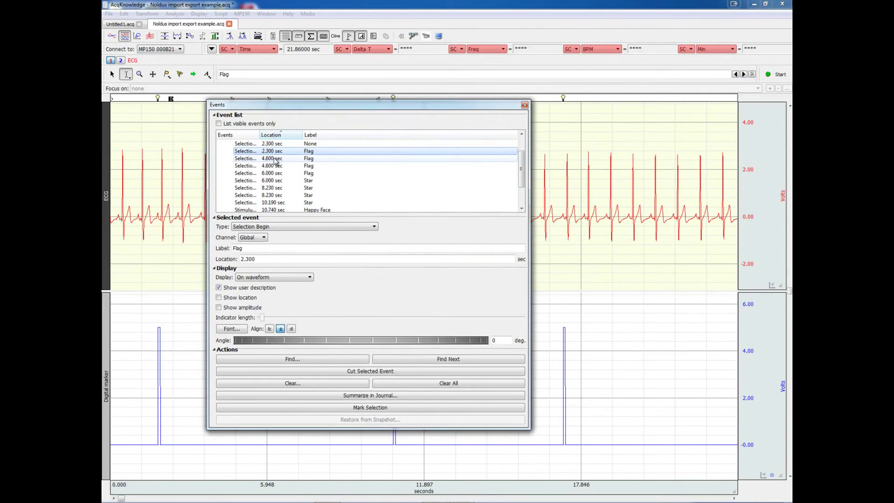
{"action": "left_click", "coordinate": [307, 157]}
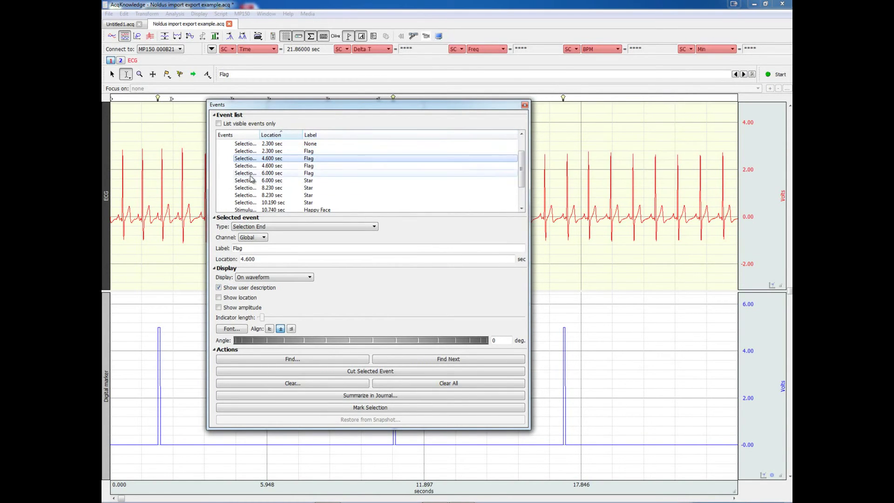
{"action": "left_click_drag", "start_coordinate": [260, 136], "coordinate": [321, 141]}
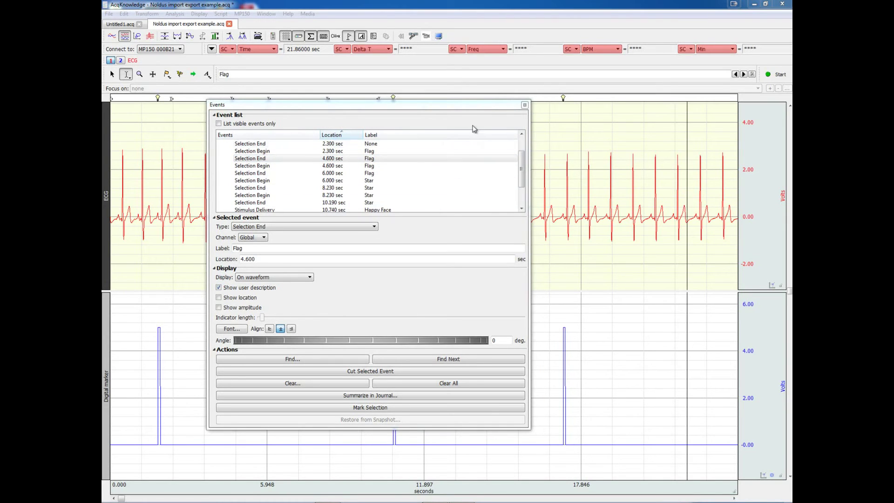
{"action": "left_click", "coordinate": [525, 105]}
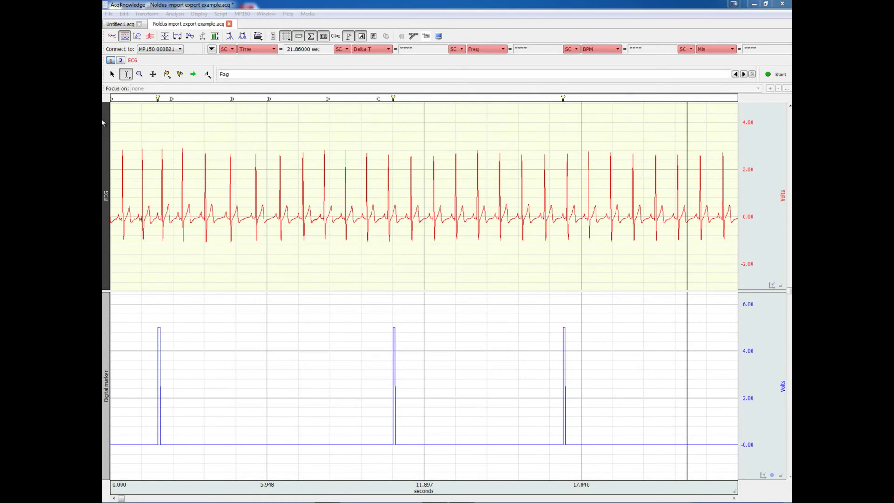
Step: Import Noldus Observer XT markers from the file "Points tab deliminated.txt" into the recording
{"action": "left_click", "coordinate": [175, 14]}
{"action": "mouse_move", "coordinate": [255, 399]}
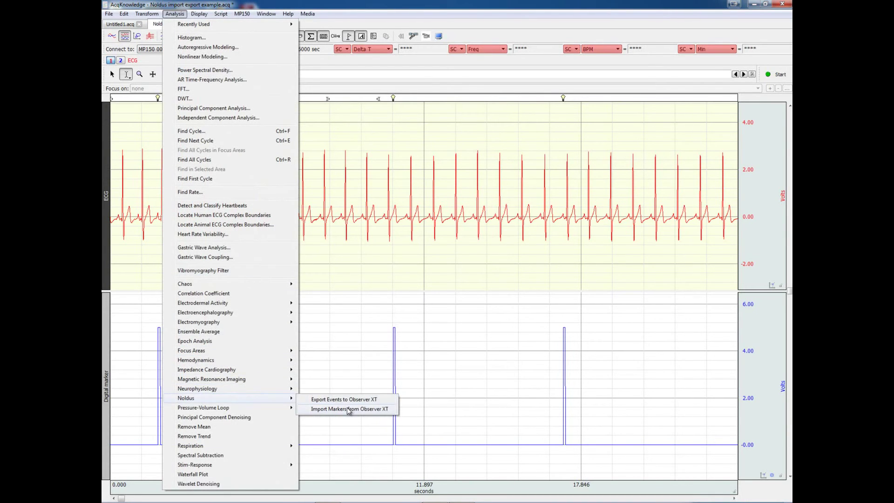
{"action": "left_click", "coordinate": [348, 409]}
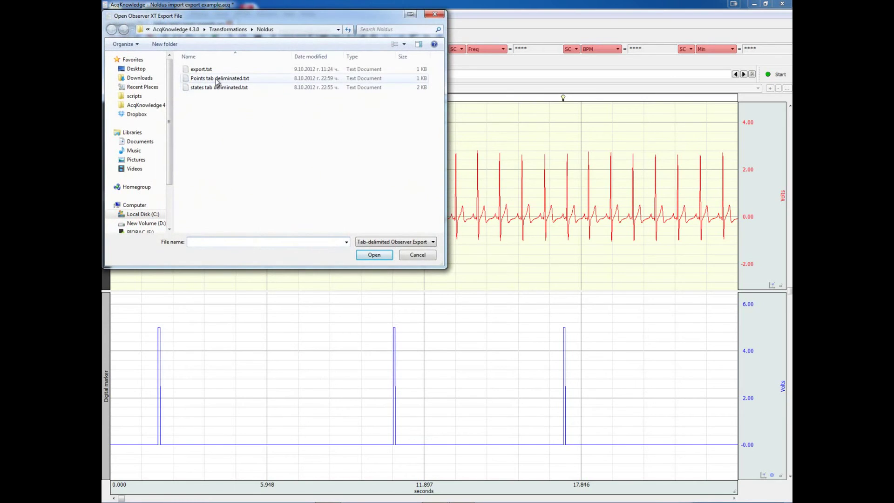
{"action": "left_click", "coordinate": [216, 79]}
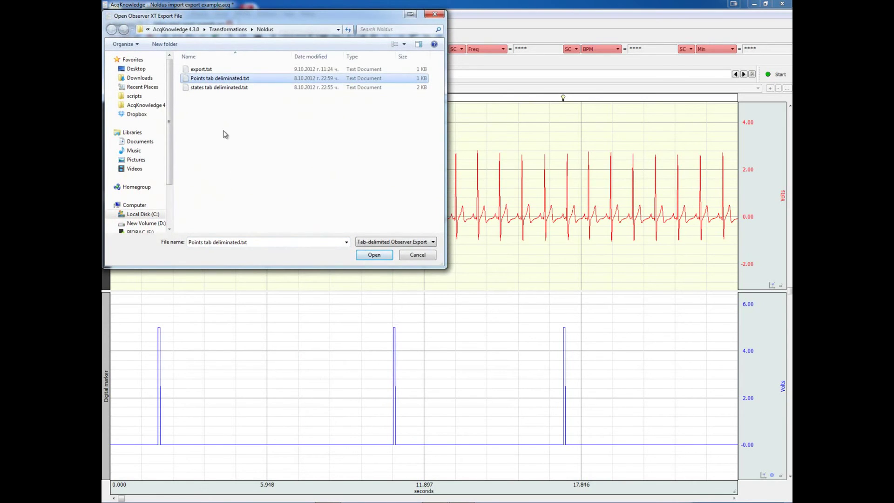
{"action": "left_click", "coordinate": [375, 256]}
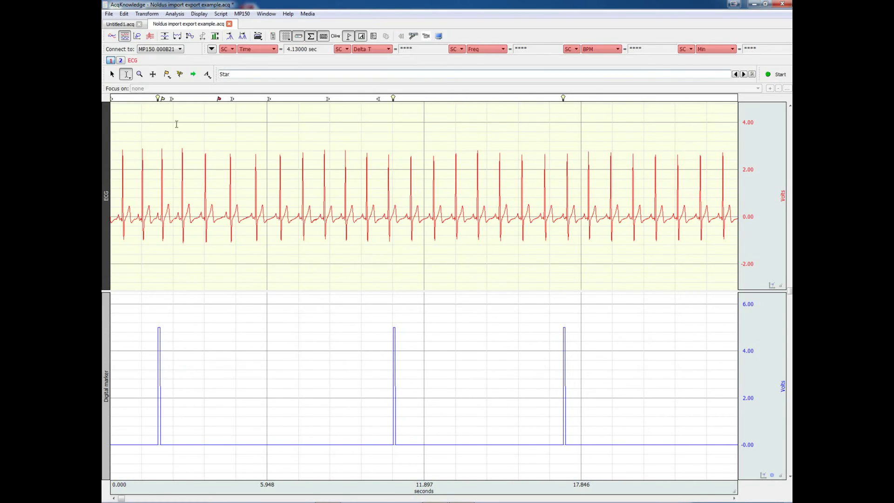
Step: Compare the imported marker at 4.13 sec with "Points tab deliminated.txt" in Notepad, examining its behavior names and relative times, and return to AcqKnowledge
{"action": "left_click", "coordinate": [219, 99]}
{"action": "left_click", "coordinate": [218, 98]}
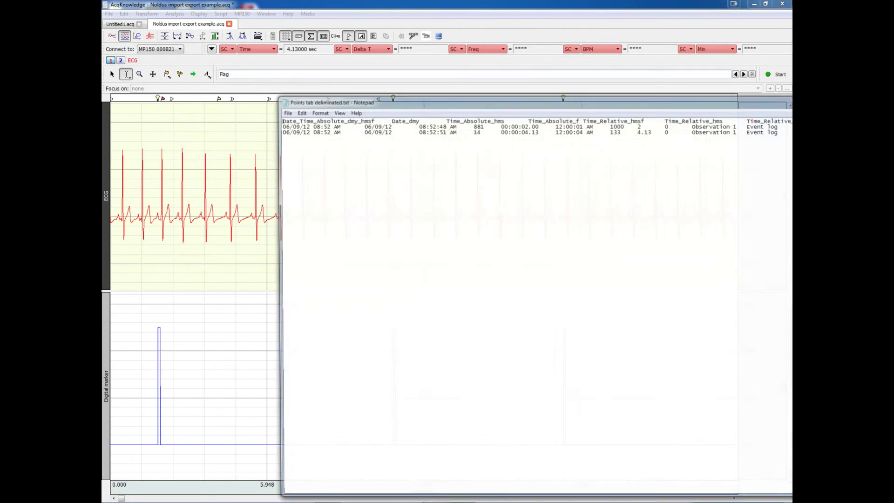
{"action": "left_click_drag", "start_coordinate": [583, 103], "coordinate": [350, 132]}
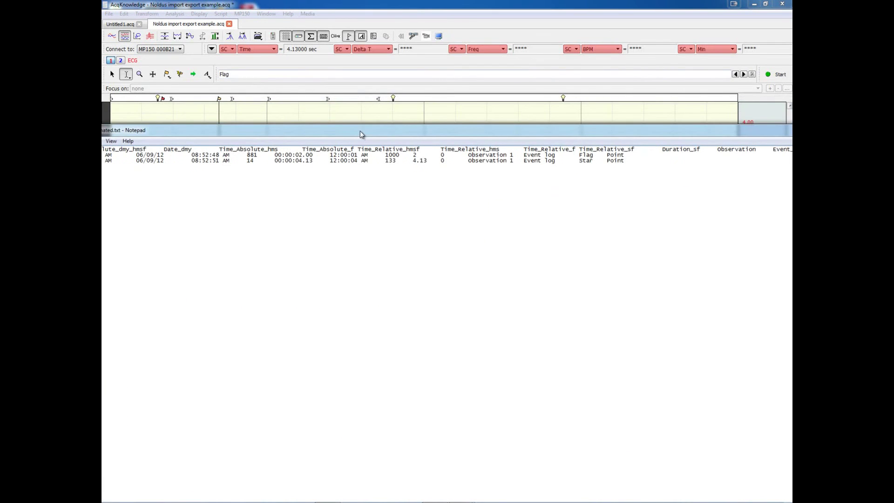
{"action": "left_click_drag", "start_coordinate": [478, 132], "coordinate": [304, 132]}
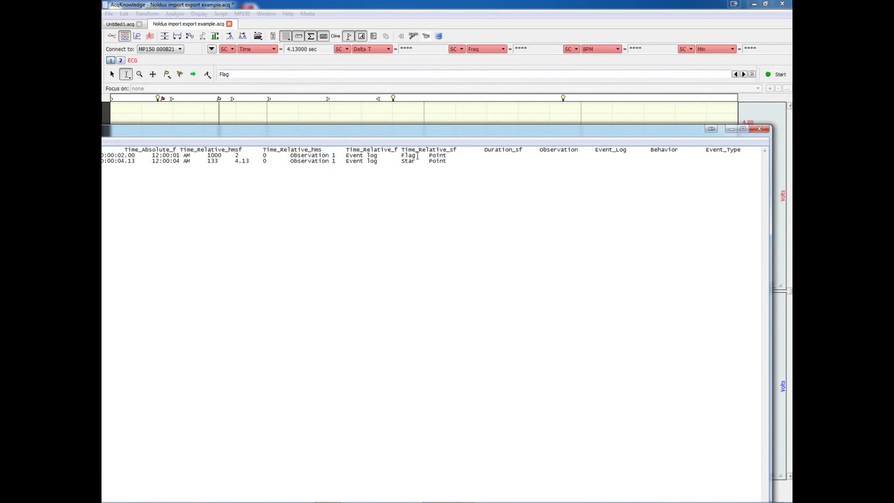
{"action": "double_click", "coordinate": [408, 155]}
{"action": "double_click", "coordinate": [408, 161]}
{"action": "left_click_drag", "start_coordinate": [234, 156], "coordinate": [266, 162]}
{"action": "left_click", "coordinate": [240, 160]}
{"action": "left_click", "coordinate": [760, 128]}
{"action": "left_click", "coordinate": [219, 98]}
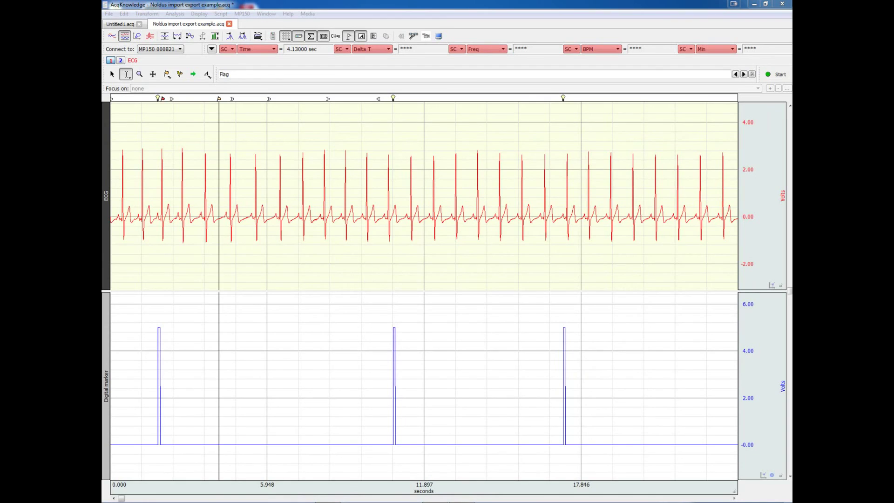